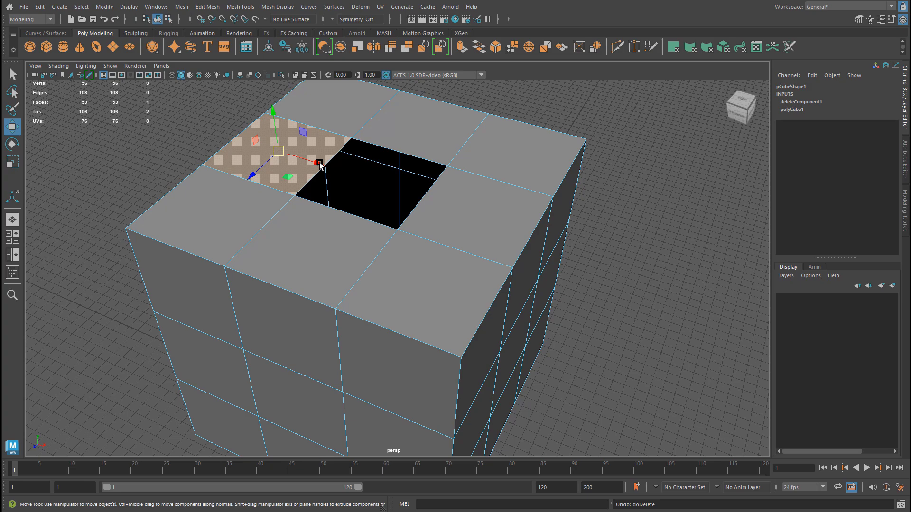
Undo to restore the cube's deleted top faces, then delete the selected edge loop to merge faces
scroll(545, 254, up, 5)
alt+drag(545, 254, 518, 254)
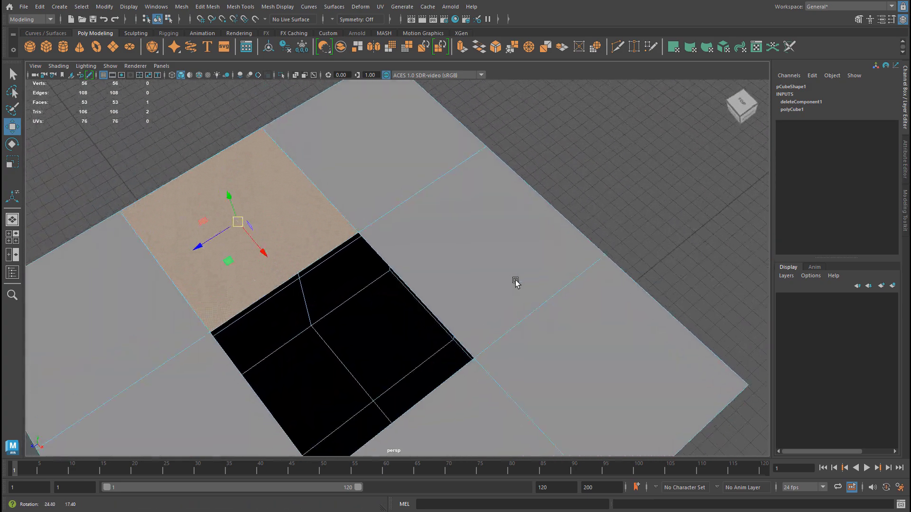
click(518, 147)
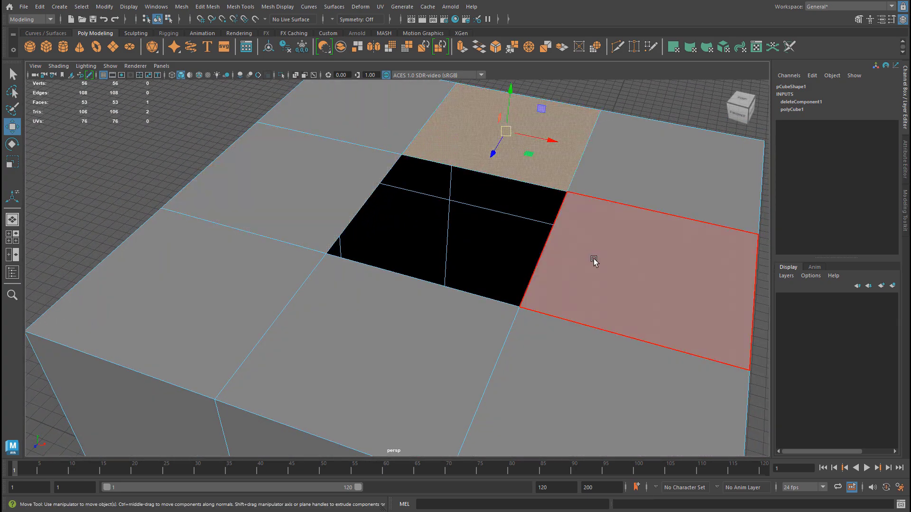
key(ctrl+z)
key(ctrl+z)
key(ctrl+z)
key(ctrl+z)
key(ctrl+z)
key(ctrl+z)
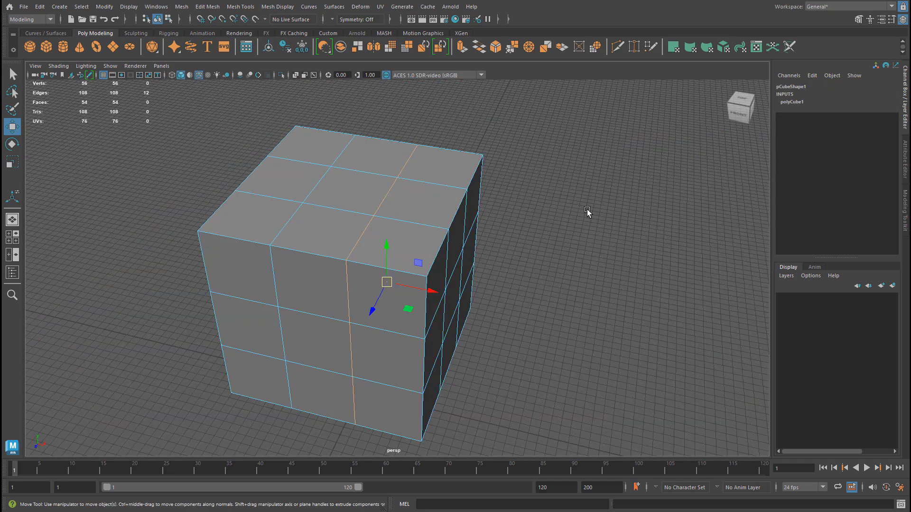
key(Delete)
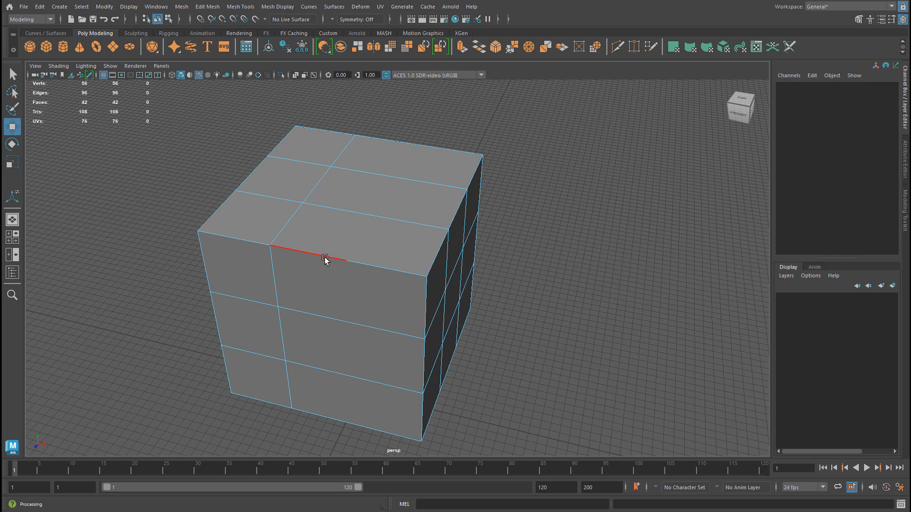
right_drag(367, 249, 327, 251)
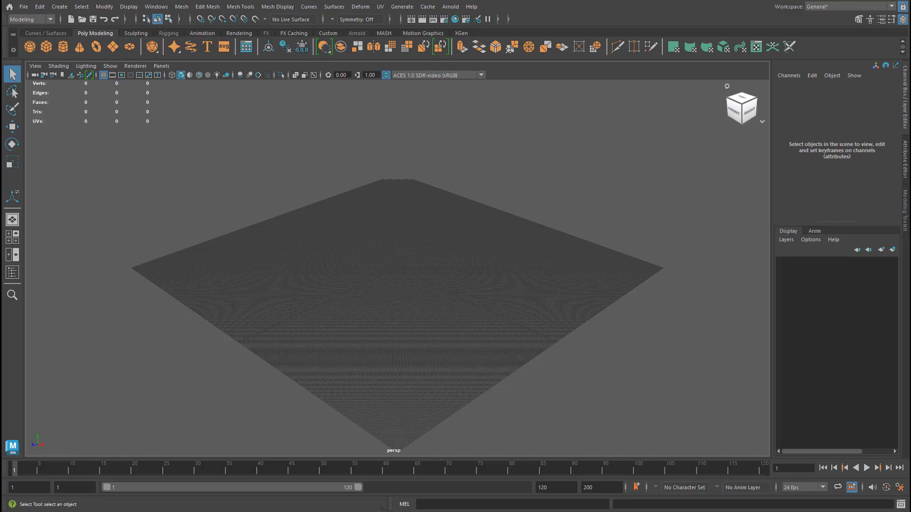
Create a polygon cube and scale it uniformly to 187.362
click(50, 54)
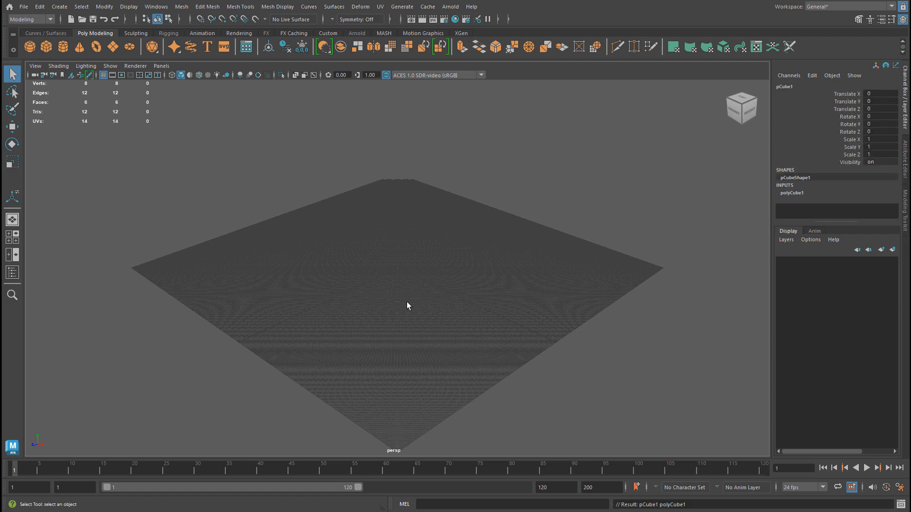
key(r)
drag(406, 270, 415, 272)
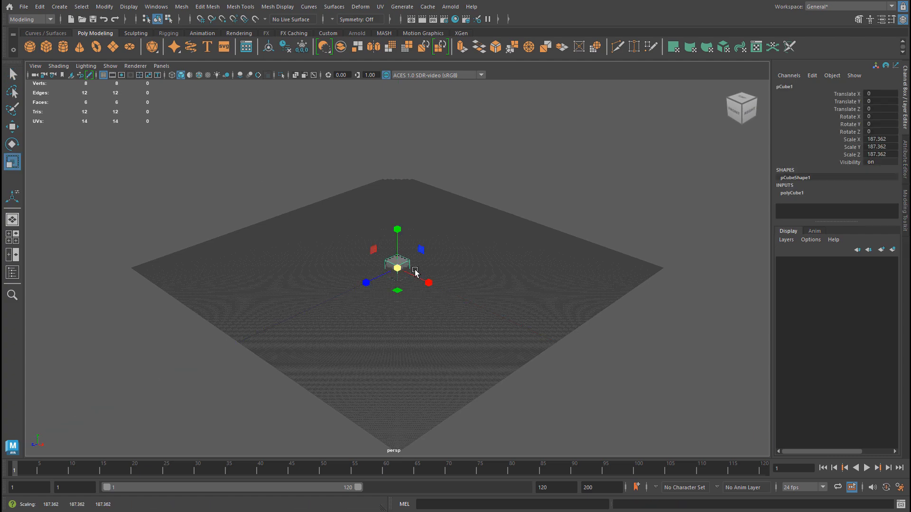
key(f)
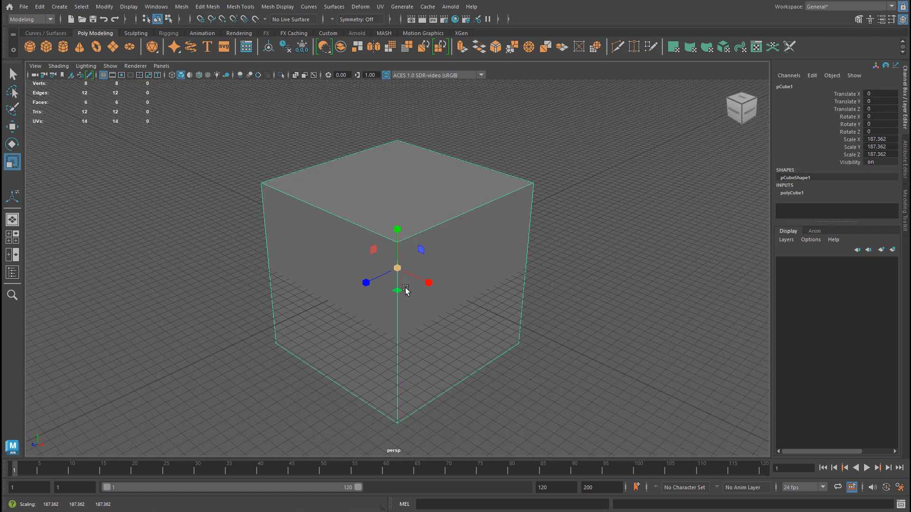
Raise the cube to Translate Y 159.716 and frame it at a higher angle
key(w)
drag(400, 256, 492, 164)
key(f)
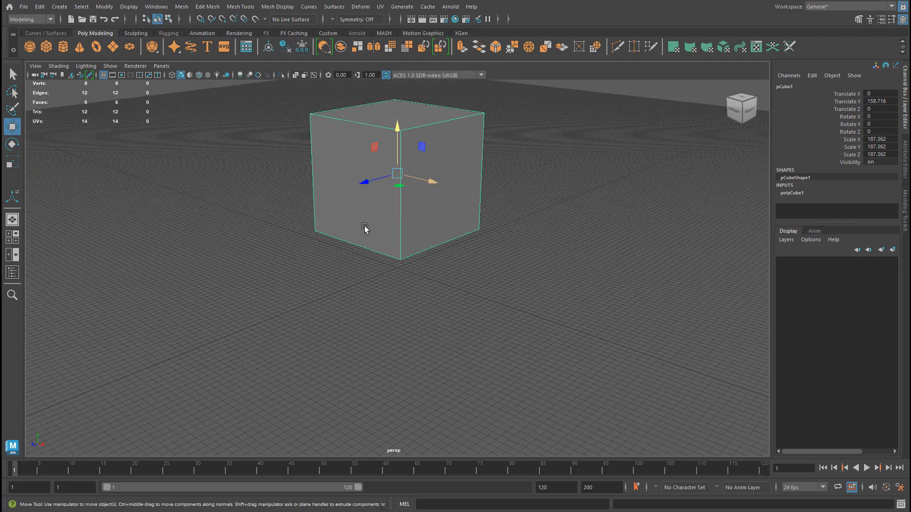
alt+drag(366, 229, 335, 271)
scroll(336, 270, up, 3)
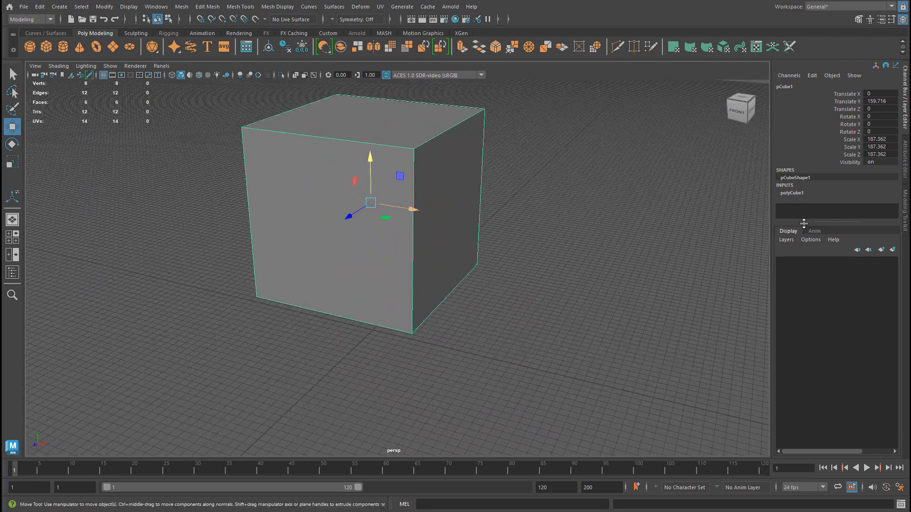
drag(804, 222, 803, 258)
Expand the polyCube1 inputs and set Subdivisions Width to 3
click(801, 195)
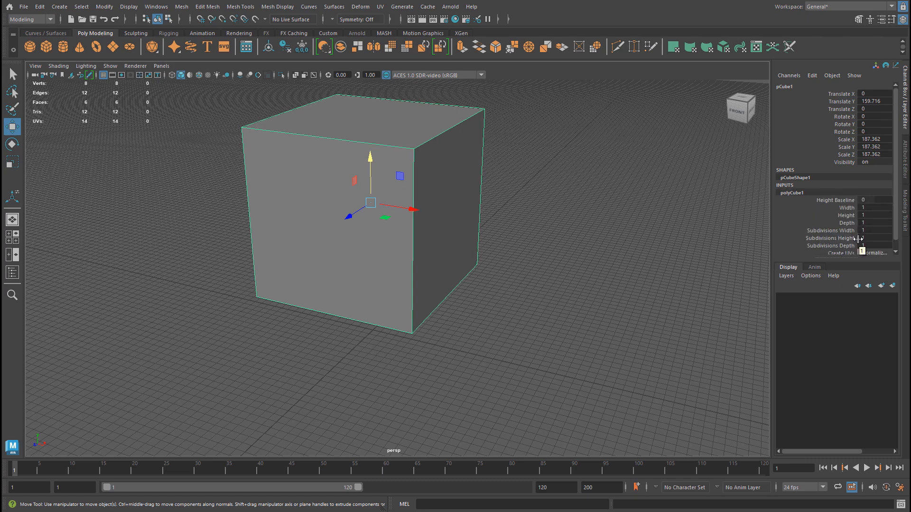
click(873, 231)
text(2)
key(Return)
text(3)
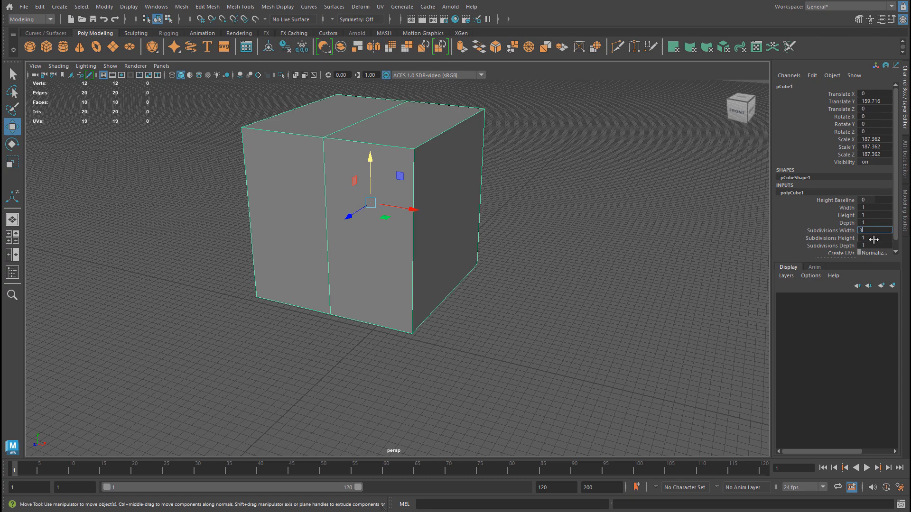
Set Subdivisions Height and Depth to 3, then orbit to view the subdivided cube
click(875, 238)
text(3)
key(Return)
click(874, 245)
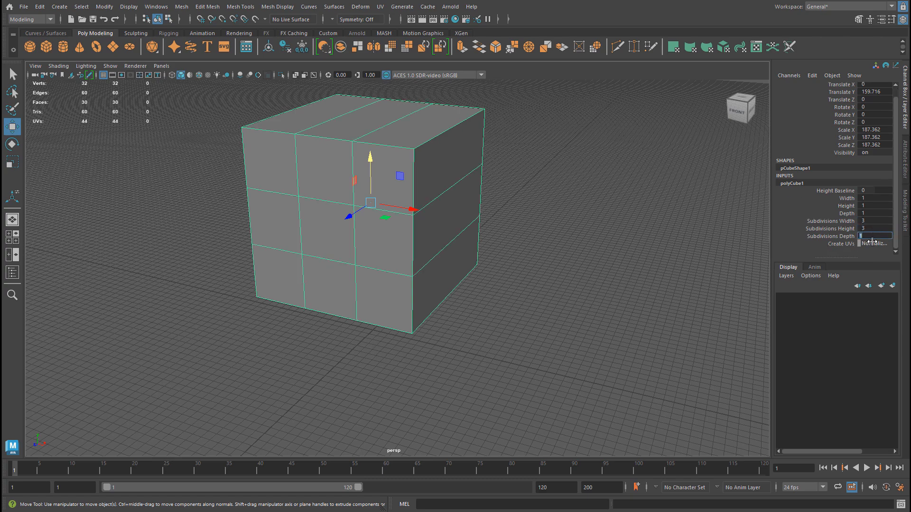
text(3)
key(Return)
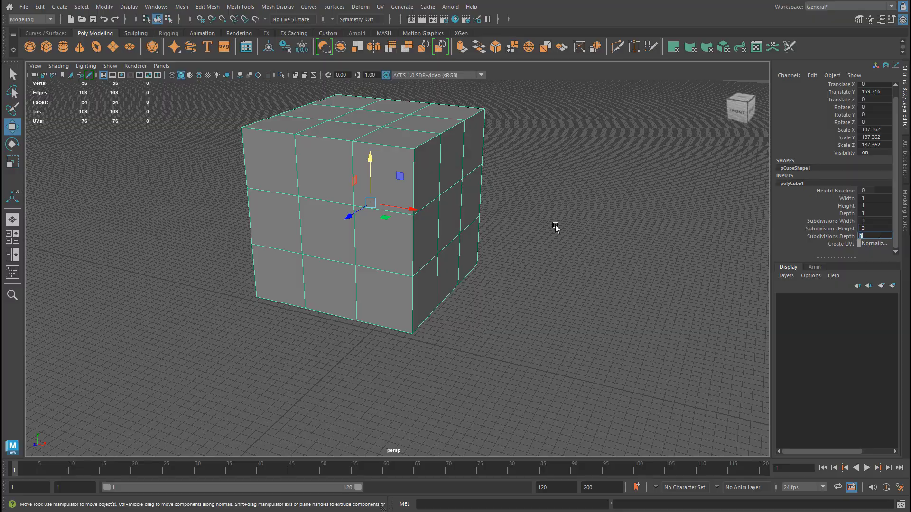
alt+drag(423, 193, 390, 229)
alt+right_drag(390, 230, 444, 260)
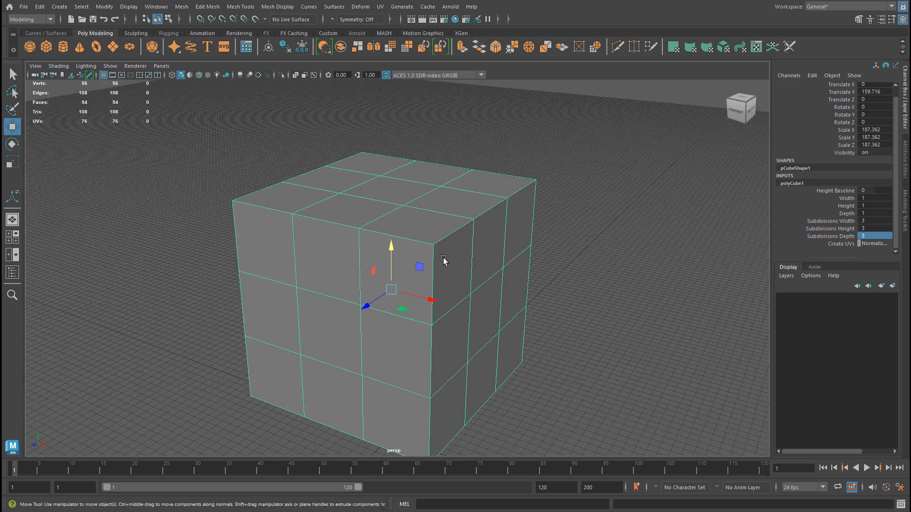
alt+drag(443, 256, 457, 229)
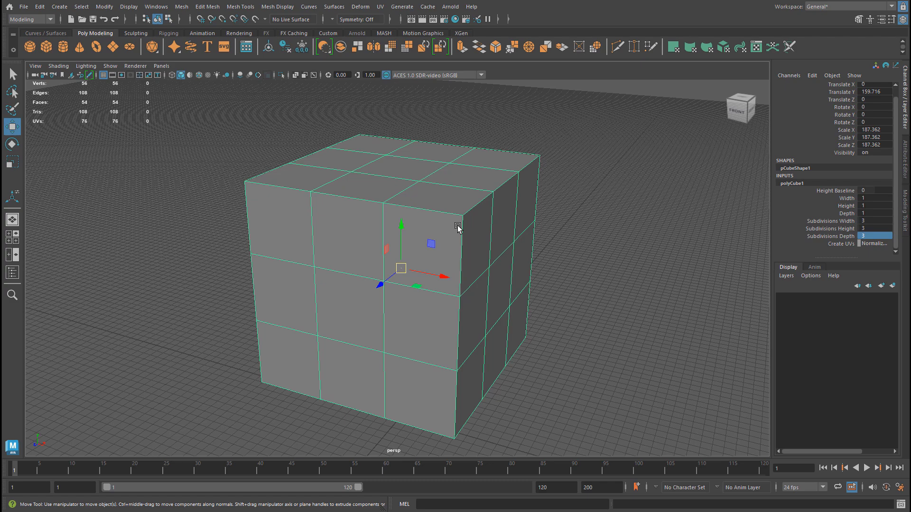
Switch to face mode, select the centre face of the cube's top, and delete it
right_click(409, 170)
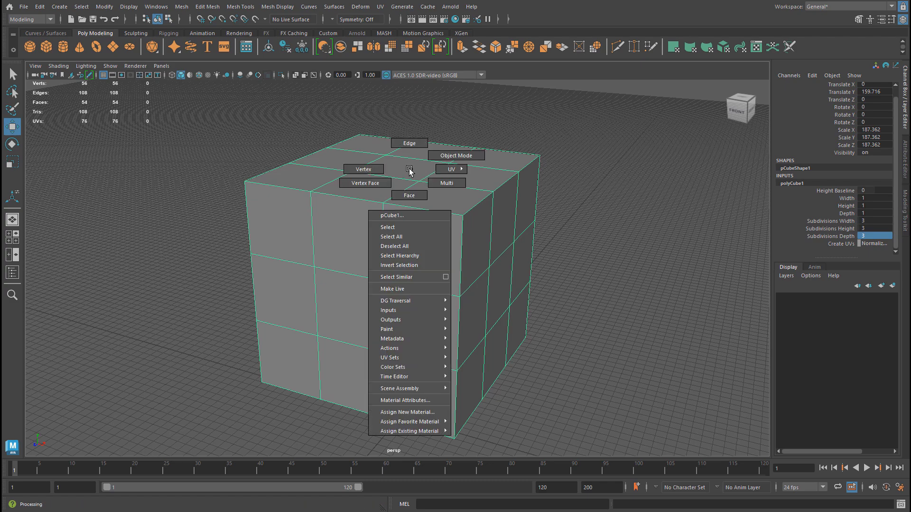
click(414, 195)
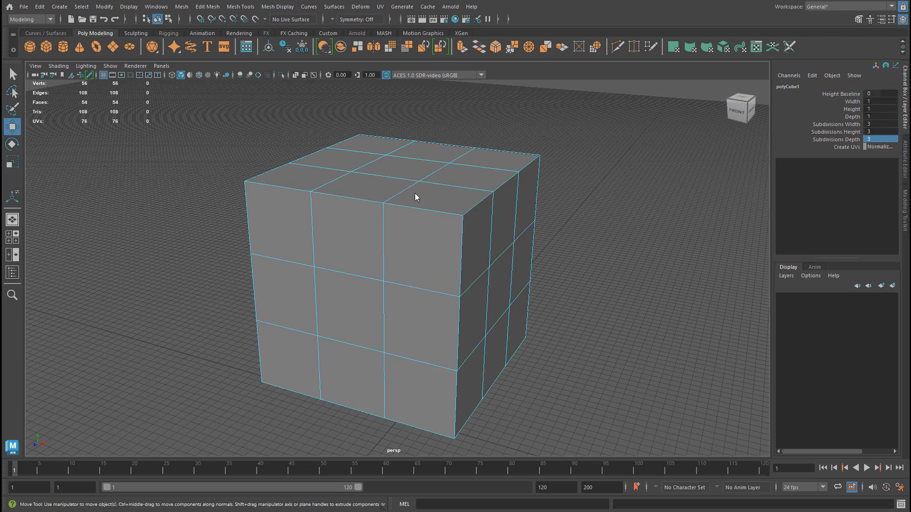
click(421, 174)
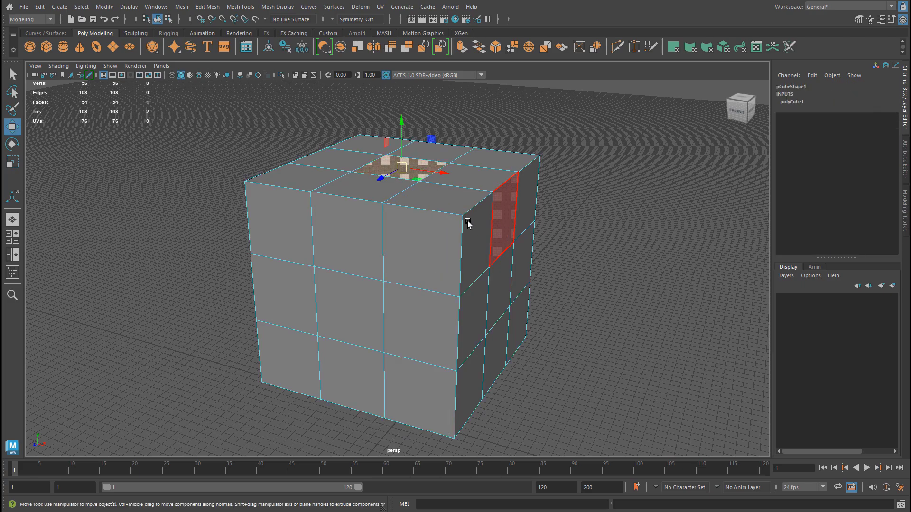
alt+drag(467, 223, 436, 252)
alt+right_drag(436, 251, 489, 288)
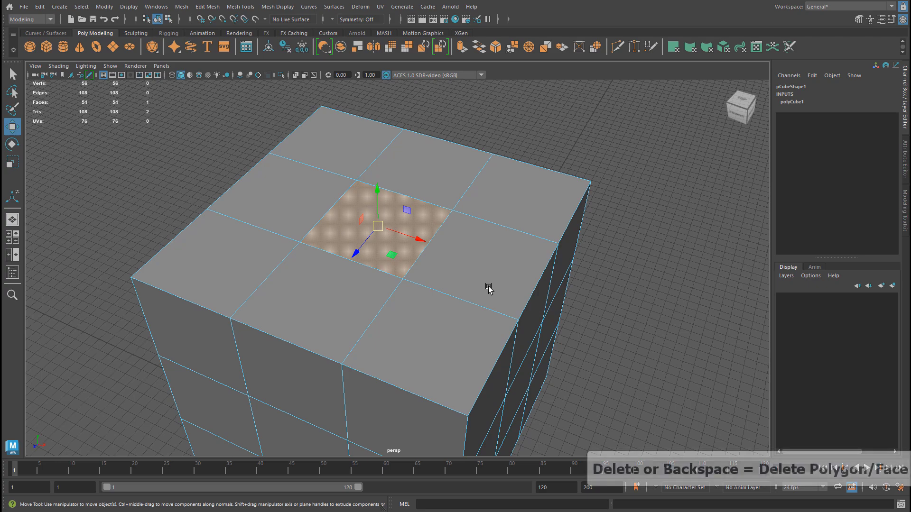
key(Delete)
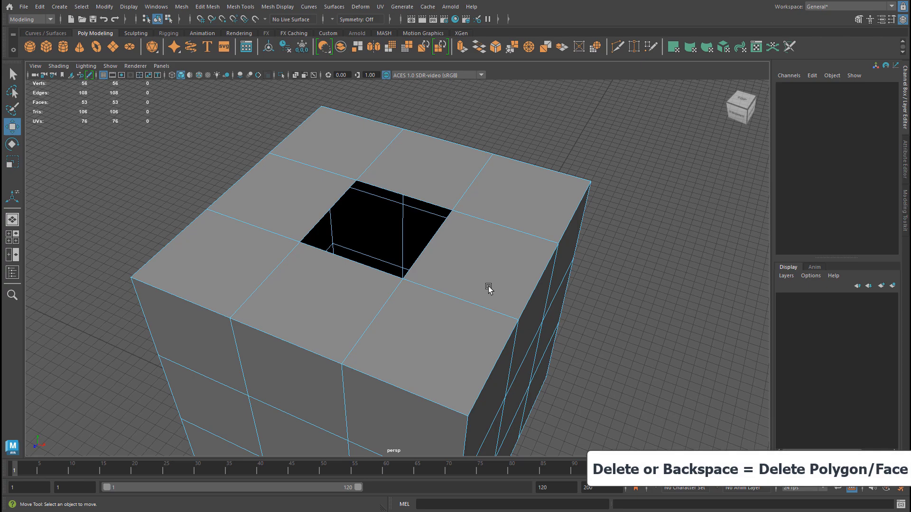
Undo the extra deletions of faces beside the hole, keeping a single square hole
alt+middle_drag(490, 284, 474, 197)
click(474, 199)
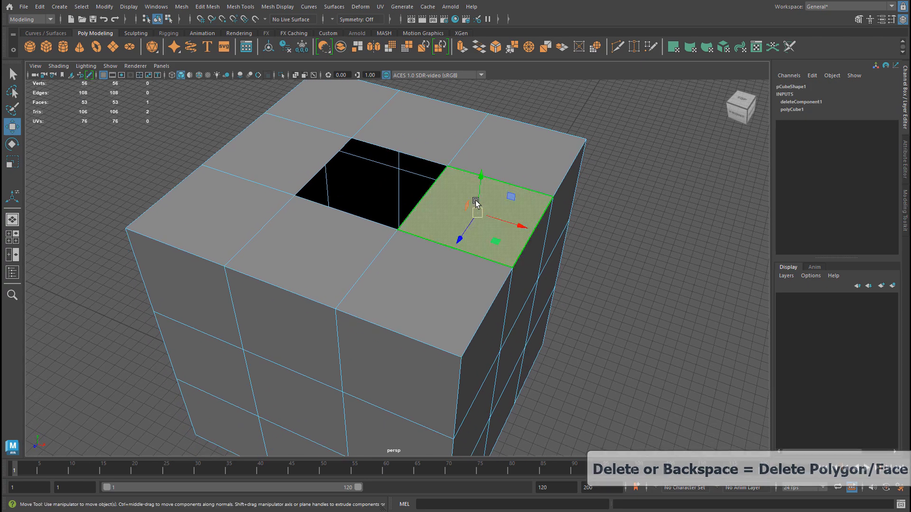
key(Delete)
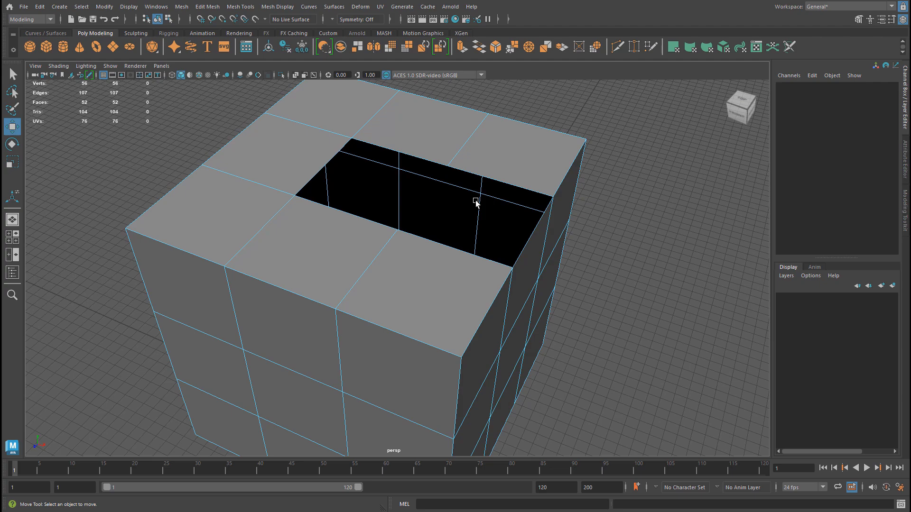
key(ctrl+z)
click(318, 165)
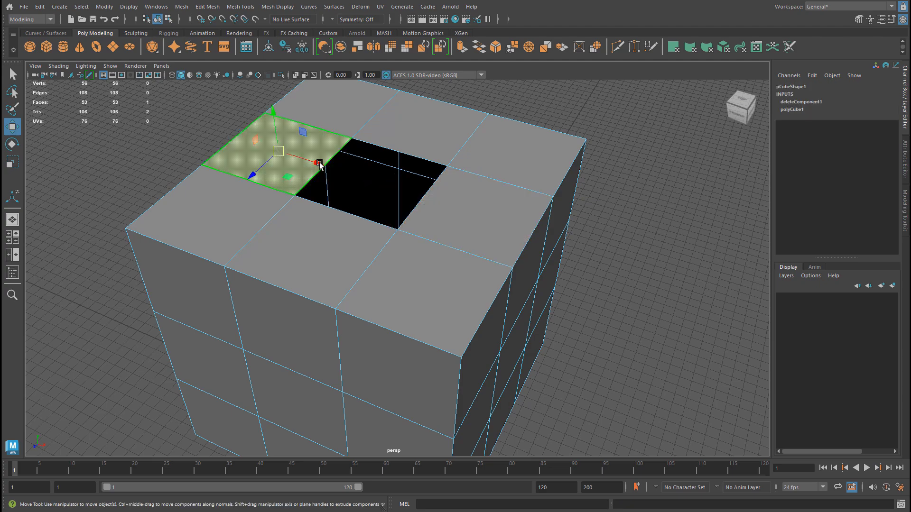
key(ctrl+z)
alt+right_drag(447, 198, 557, 266)
alt+drag(557, 266, 533, 230)
Delete the top faces above and beside the hole
click(512, 175)
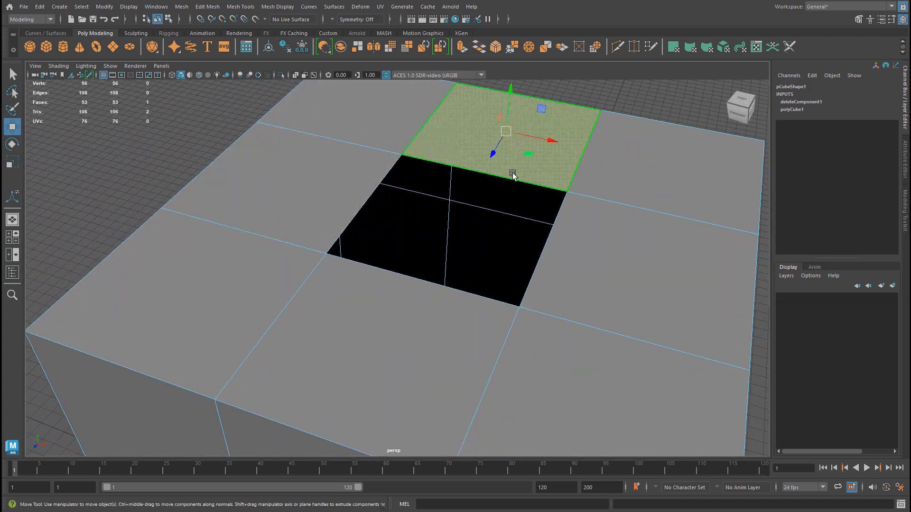
key(Delete)
click(594, 258)
click(634, 179)
key(Delete)
click(620, 252)
key(Delete)
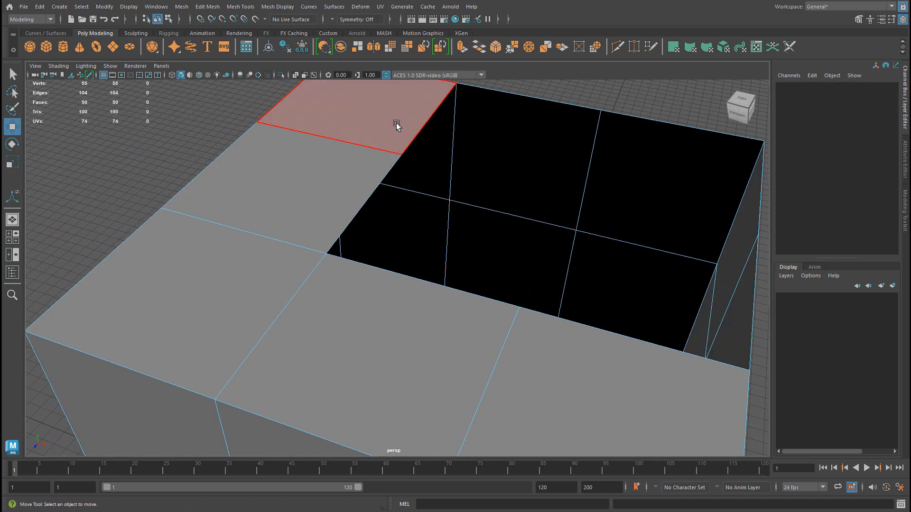
Delete another top face and a far inner wall face, then orbit around the open-topped cube
alt+right_drag(396, 125, 360, 175)
click(360, 175)
key(Delete)
click(576, 227)
key(Delete)
alt+drag(555, 225, 340, 217)
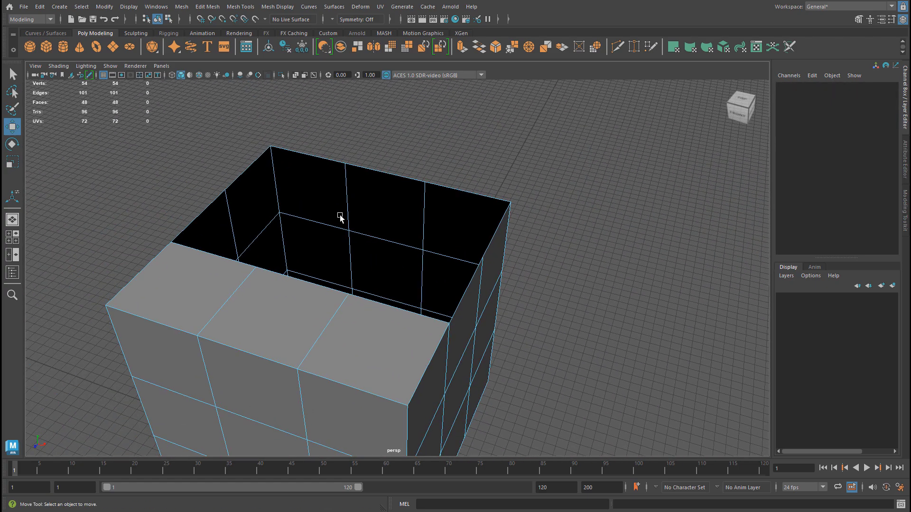
alt+middle_drag(340, 216, 374, 201)
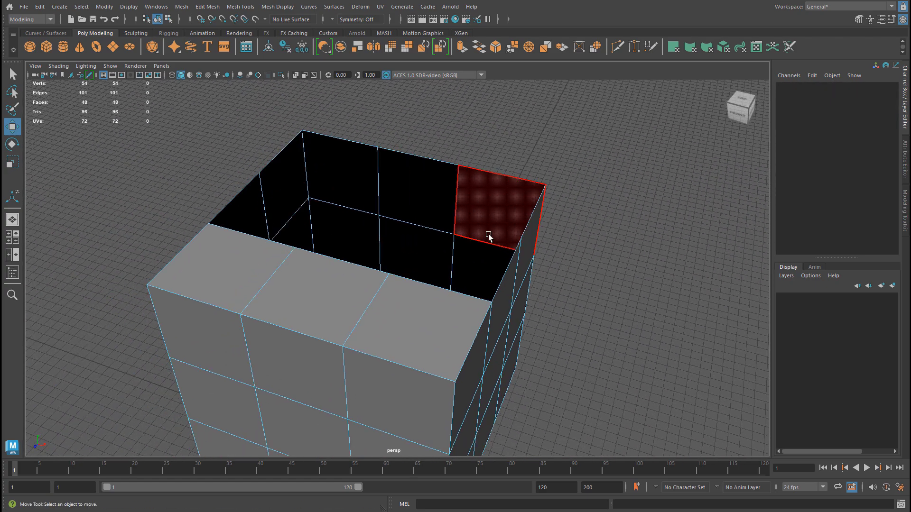
mouse_move(635, 220)
alt+mouse_down()
mouse_move(485, 220)
mouse_move(629, 223)
alt+mouse_up()
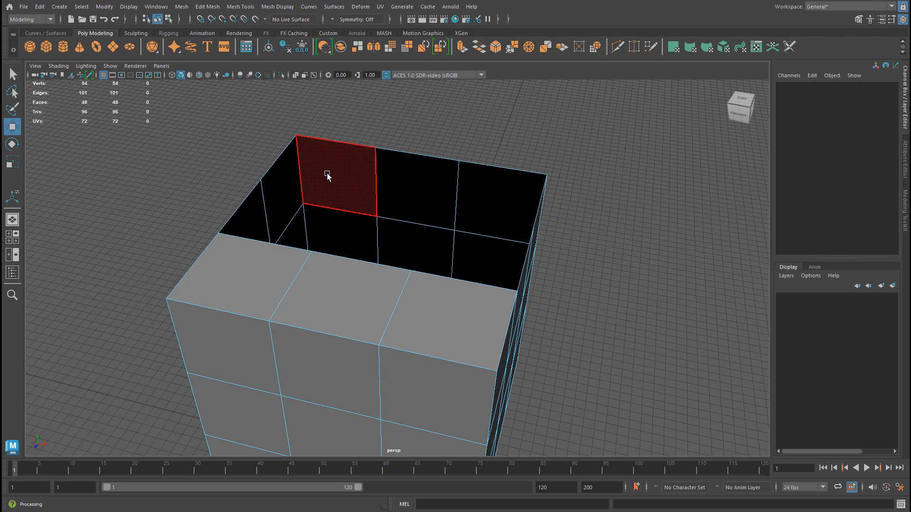
alt+drag(327, 176, 346, 183)
click(398, 204)
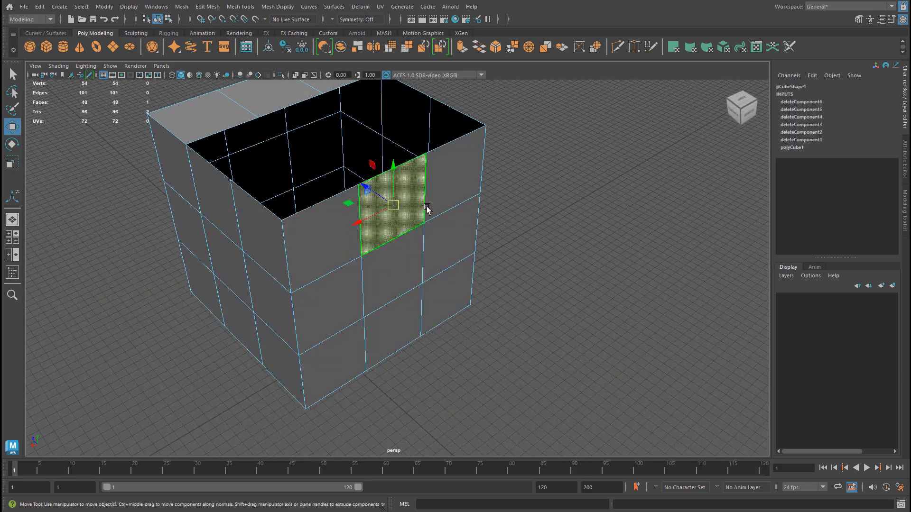
alt+drag(403, 204, 484, 240)
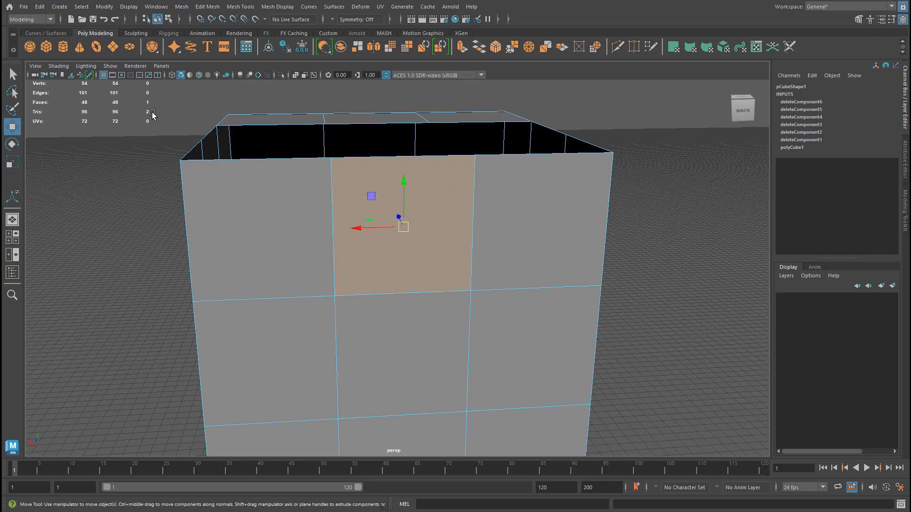
alt+drag(151, 114, 476, 134)
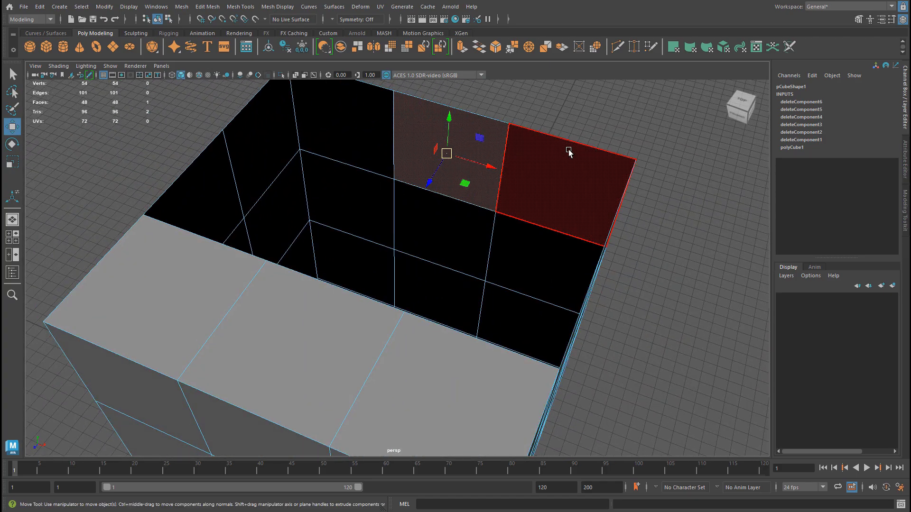
alt+drag(546, 110, 420, 120)
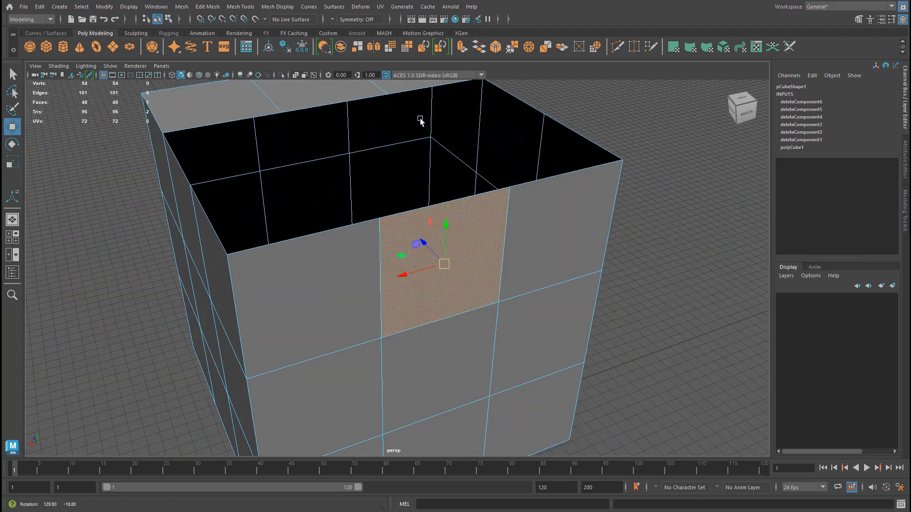
alt+drag(505, 276, 430, 239)
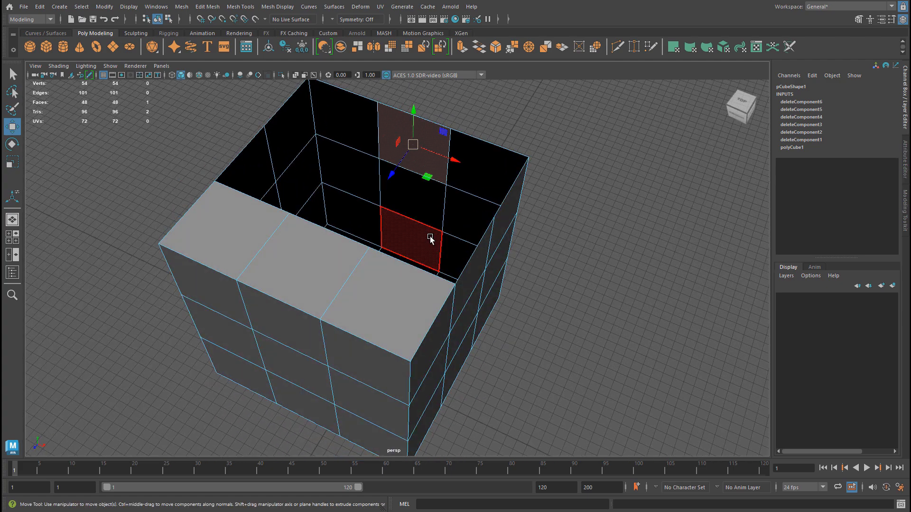
alt+drag(430, 239, 438, 223)
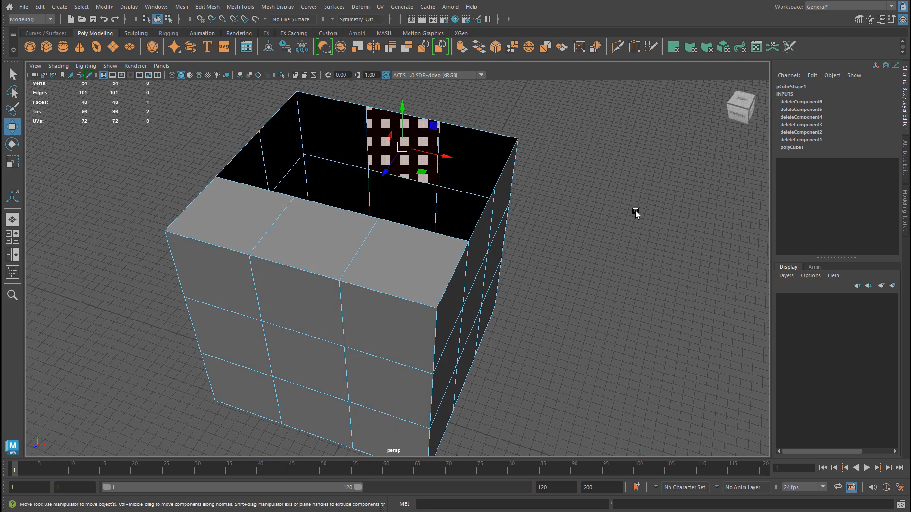
alt+drag(655, 212, 519, 252)
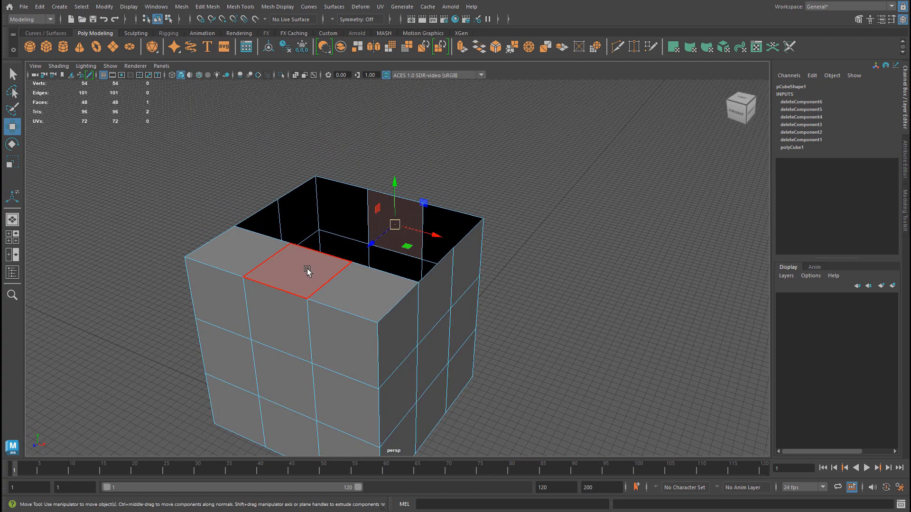
right_drag(307, 272, 355, 251)
Deselect the cube and show the edge wireframe over the shaded cube
click(598, 229)
alt+drag(598, 230, 451, 266)
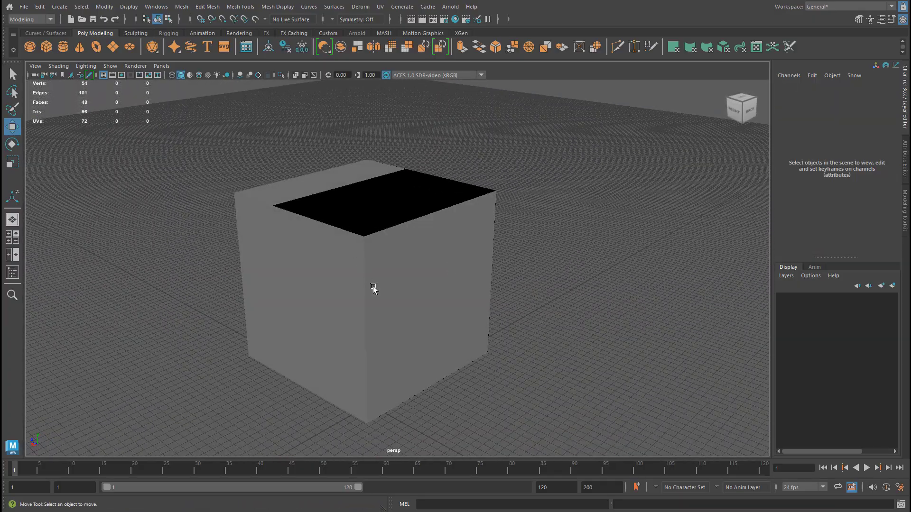
alt+drag(373, 289, 481, 296)
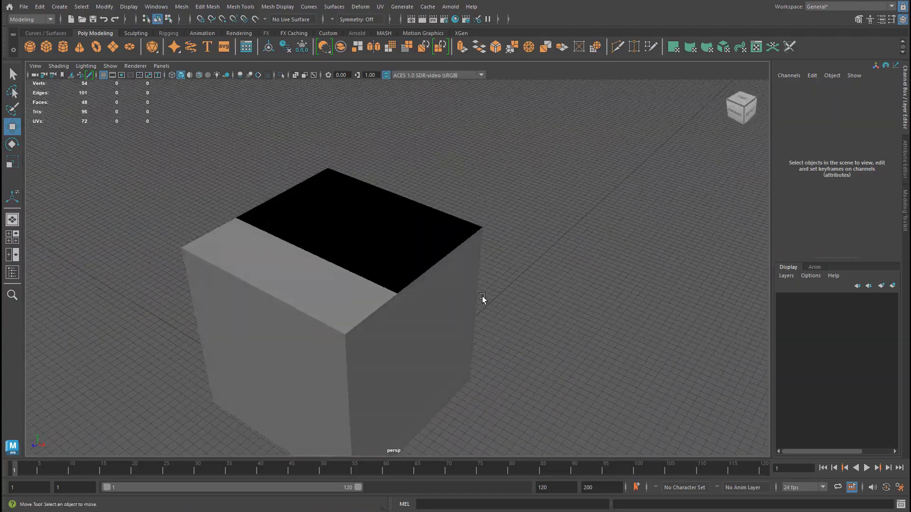
key(F4)
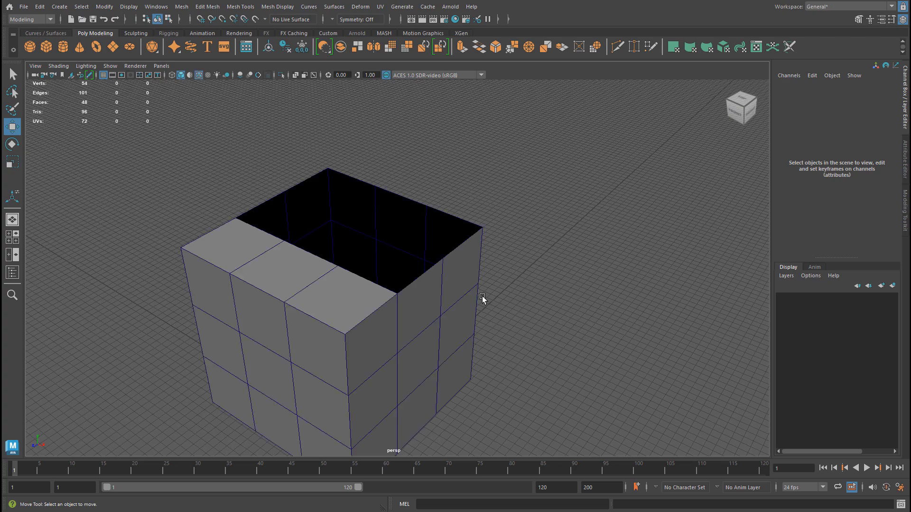
alt+drag(483, 299, 468, 254)
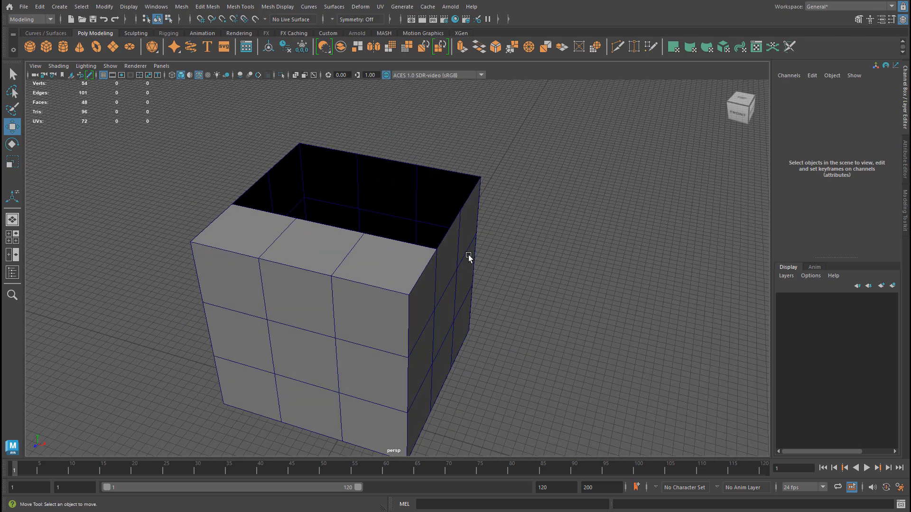
Undo four times to restore all deleted top faces, returning to object mode
key(ctrl+z)
key(ctrl+z)
key(ctrl+z)
key(ctrl+z)
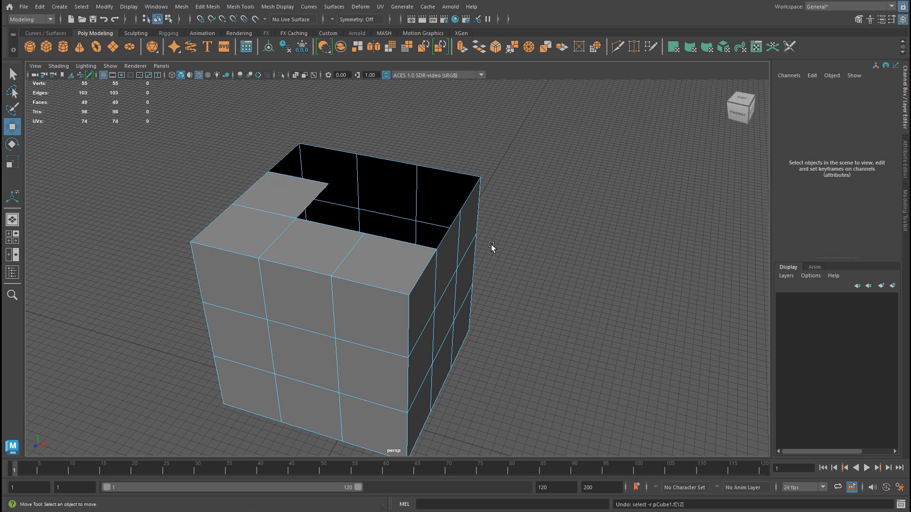
key(ctrl+z)
key(ctrl+z)
key(ctrl+z)
key(ctrl+z)
key(ctrl+z)
key(ctrl+z)
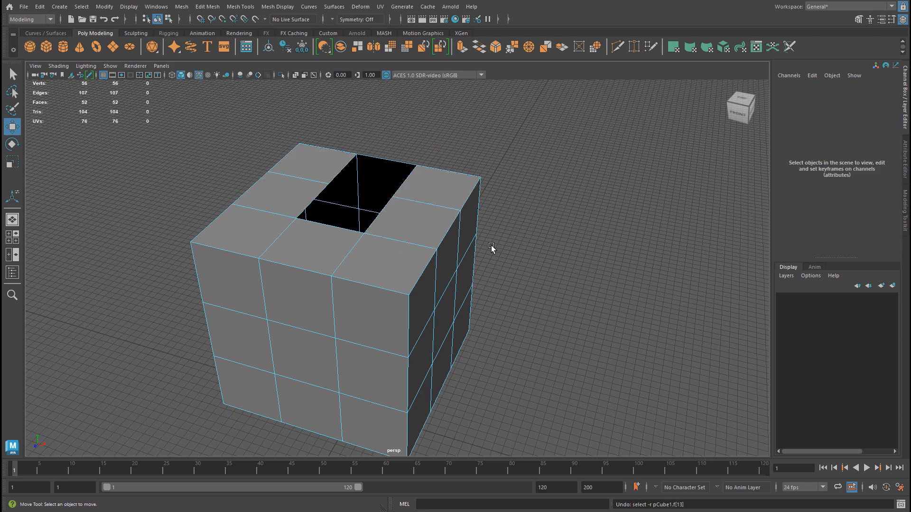
key(ctrl+z)
key(ctrl+z)
key(ctrl+z)
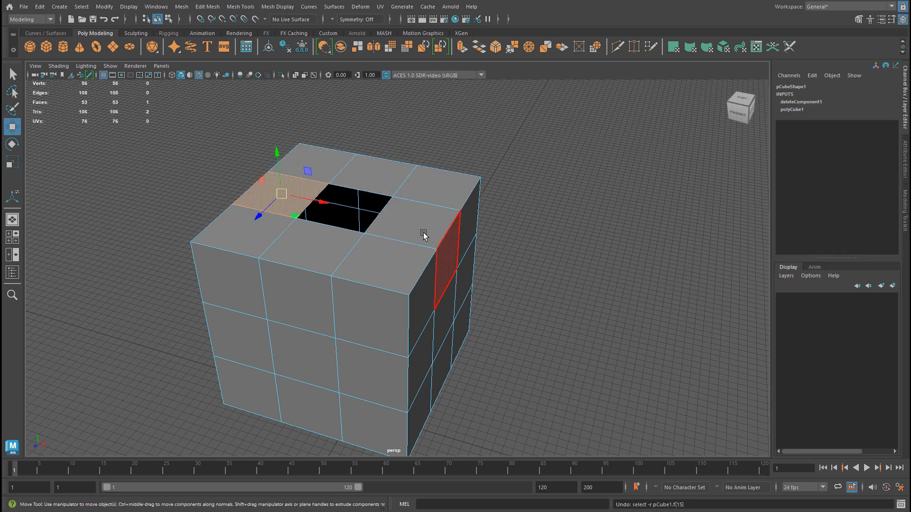
key(ctrl+z)
key(ctrl+z)
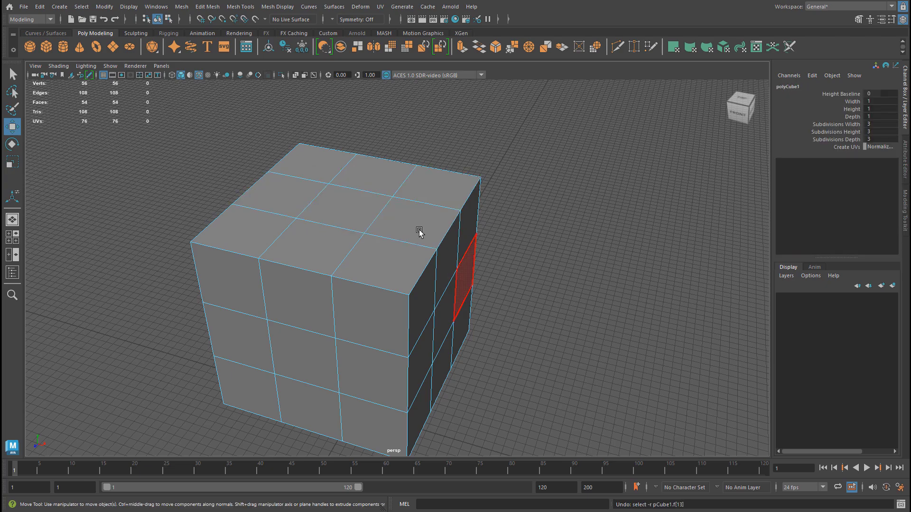
right_drag(399, 221, 457, 229)
alt+drag(456, 229, 491, 249)
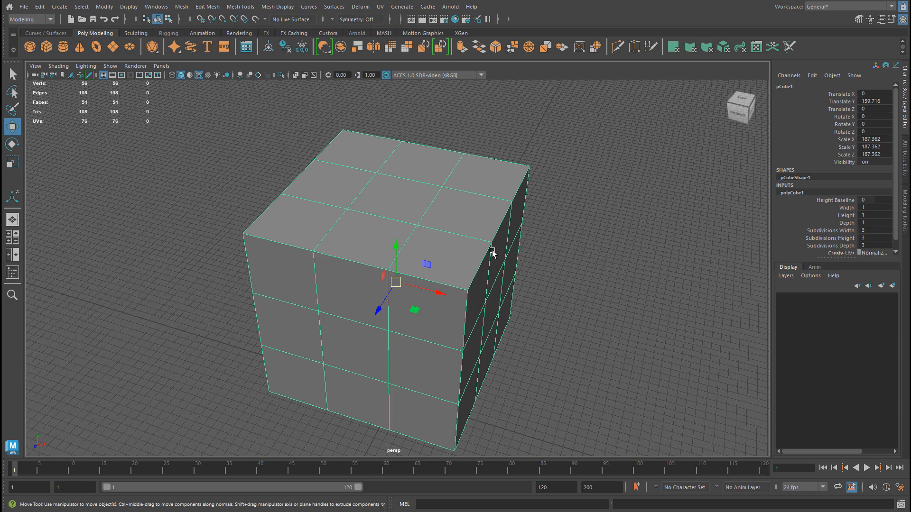
Adjust the view and switch to picking edges on the cube's top
alt+drag(447, 212, 410, 199)
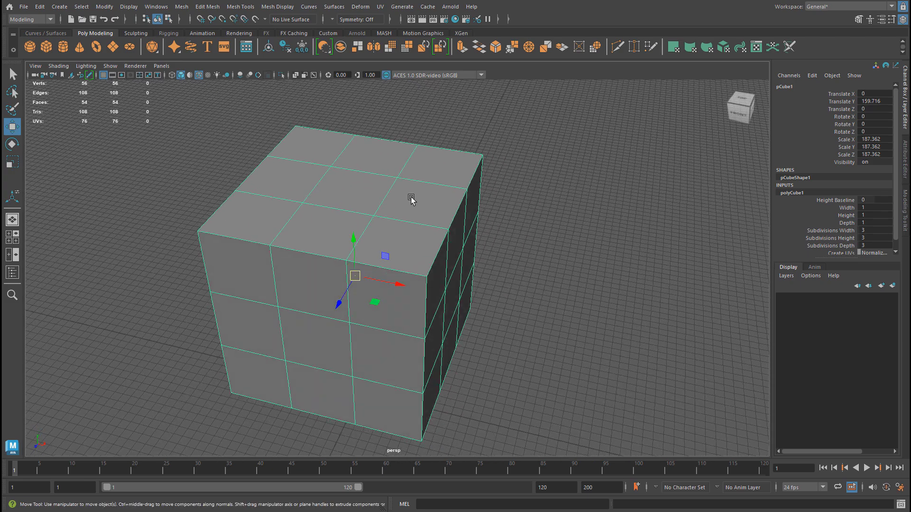
right_drag(410, 198, 413, 177)
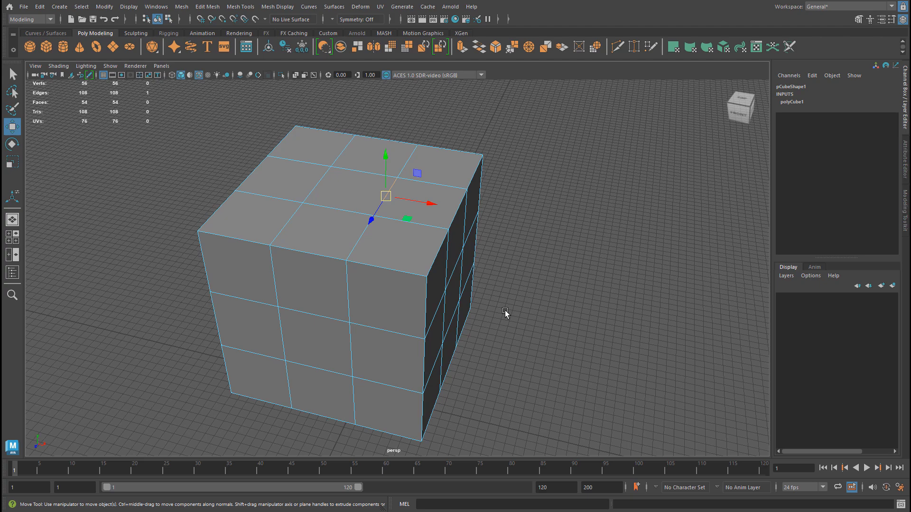
Test deleting the top edge with Delete and Ctrl+Delete, undoing each, then open Edit Mesh
key(Delete)
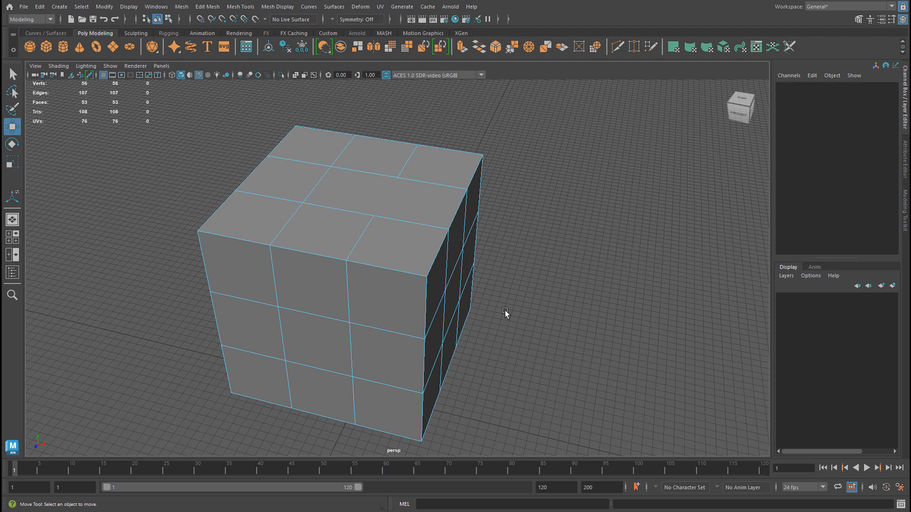
key(ctrl+z)
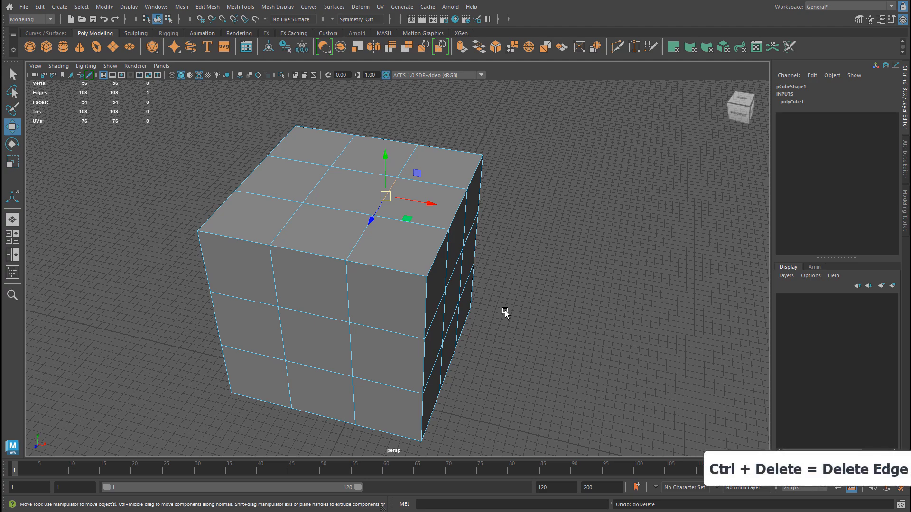
key(ctrl+Delete)
key(ctrl+z)
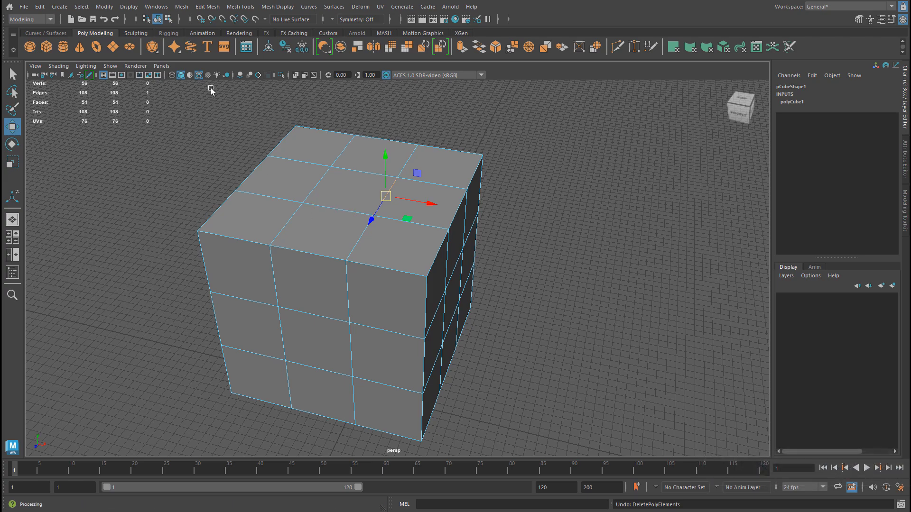
click(203, 8)
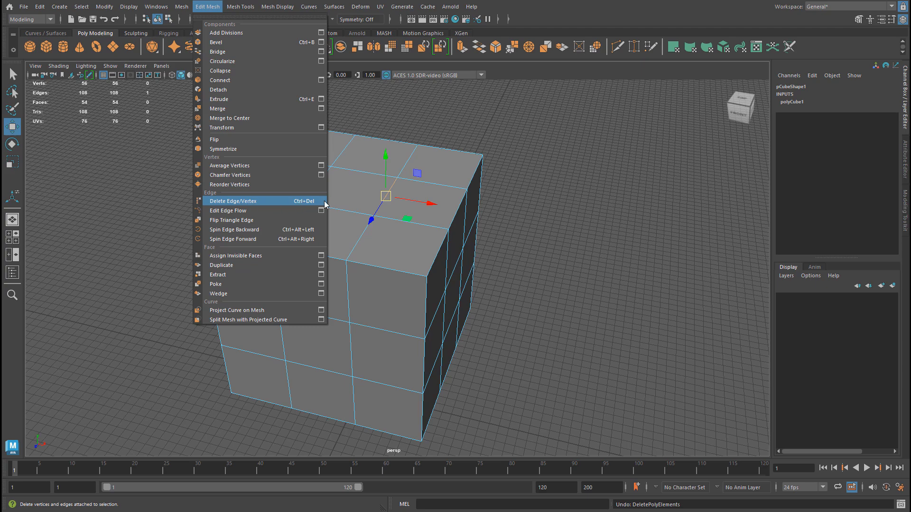
Test-delete a top-face edge and undo it, then double-click to select the top-and-front edge loop
click(575, 229)
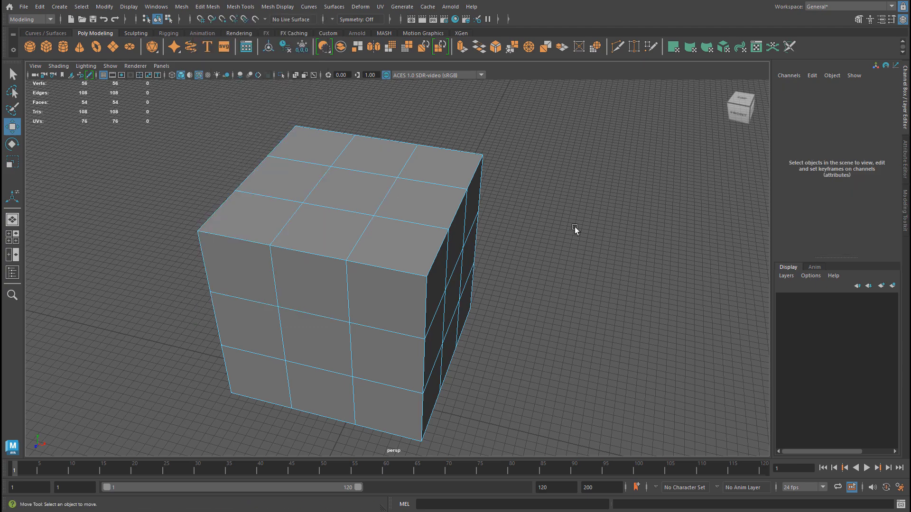
click(384, 195)
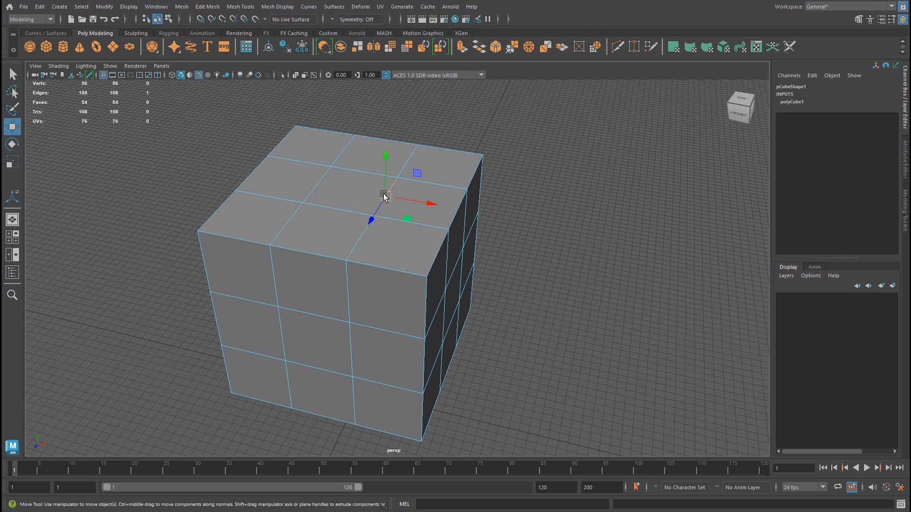
key(ctrl+z)
key(ctrl+z)
click(398, 194)
key(Delete)
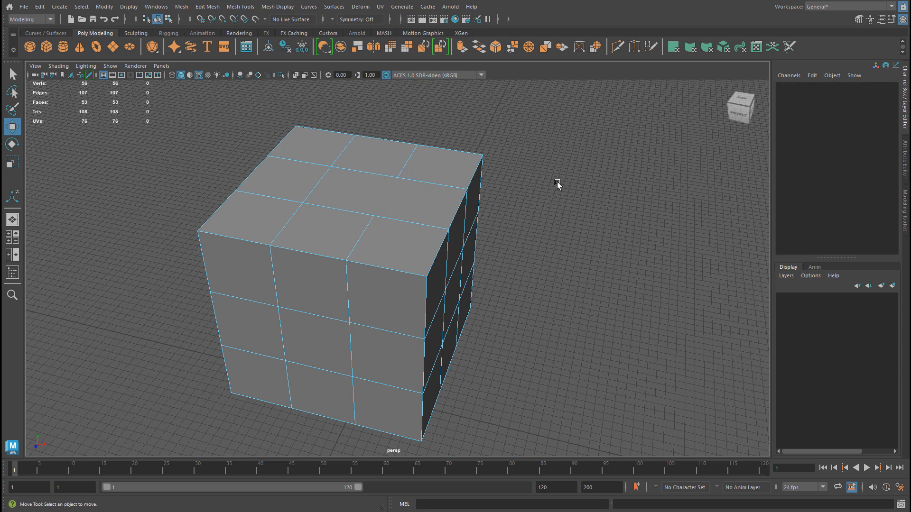
key(ctrl+z)
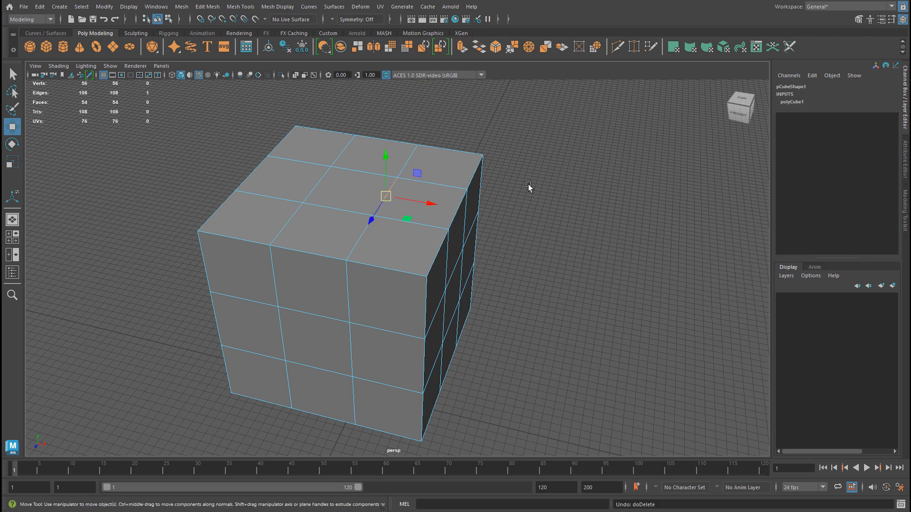
double_click(352, 251)
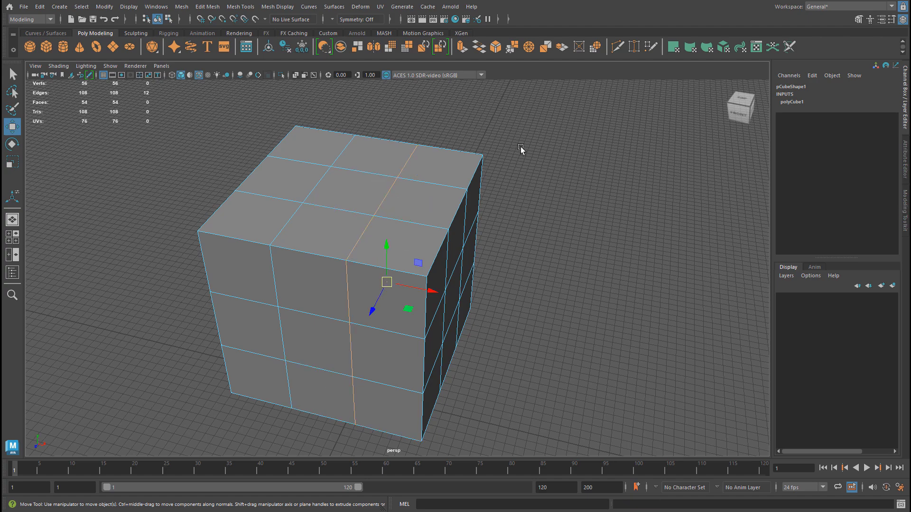
Select a single top edge and extend it to the loop with Select > Contiguous Edges
click(561, 172)
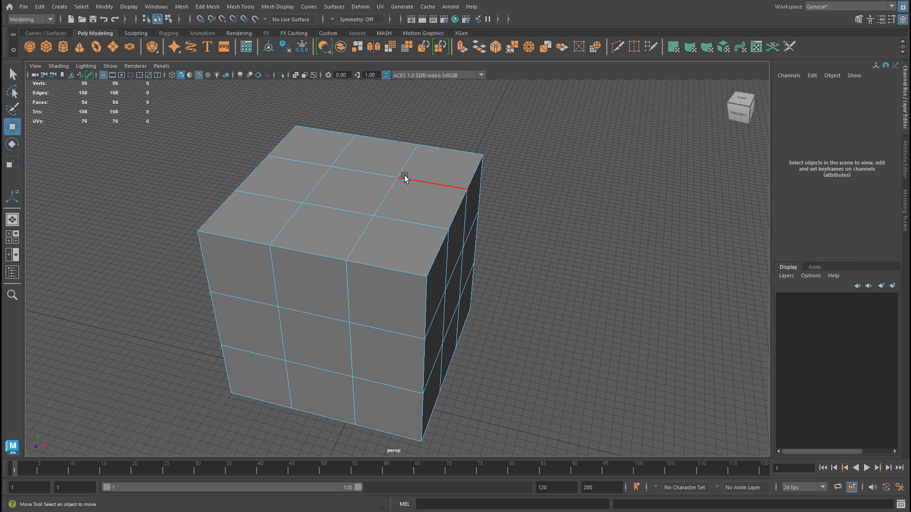
click(386, 190)
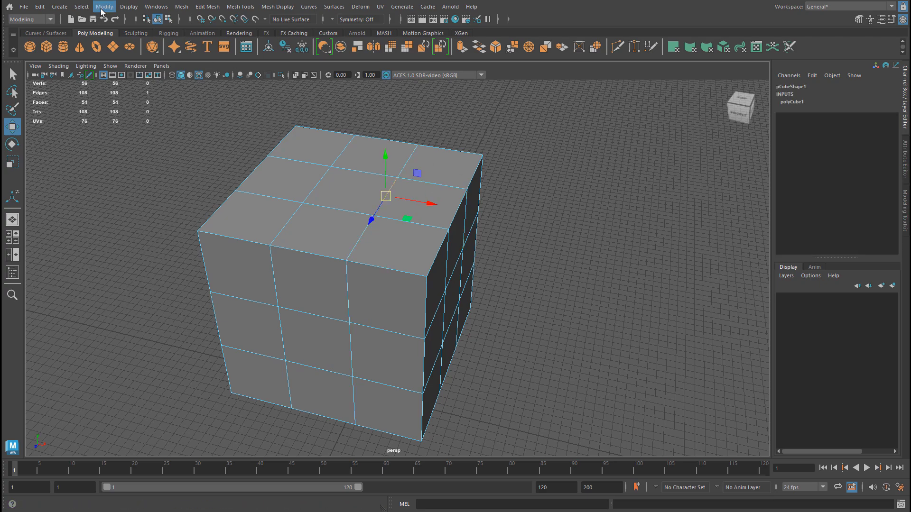
click(82, 6)
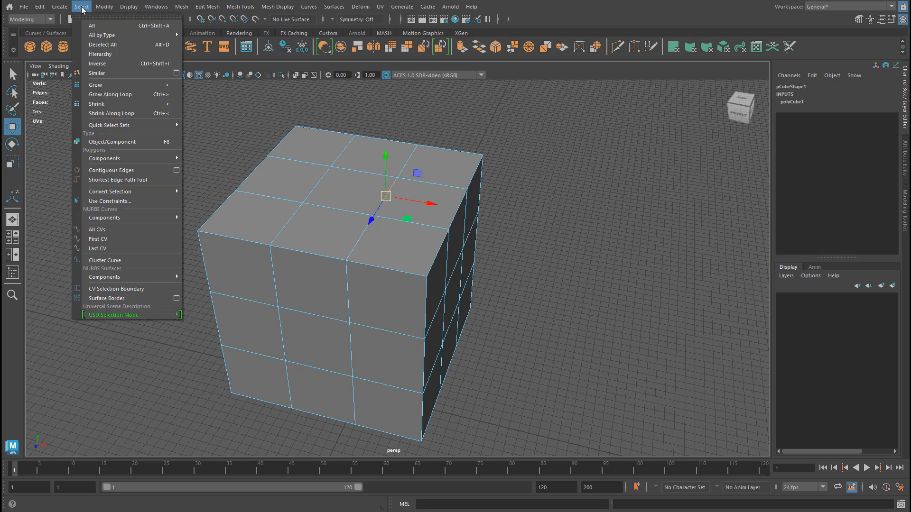
click(117, 170)
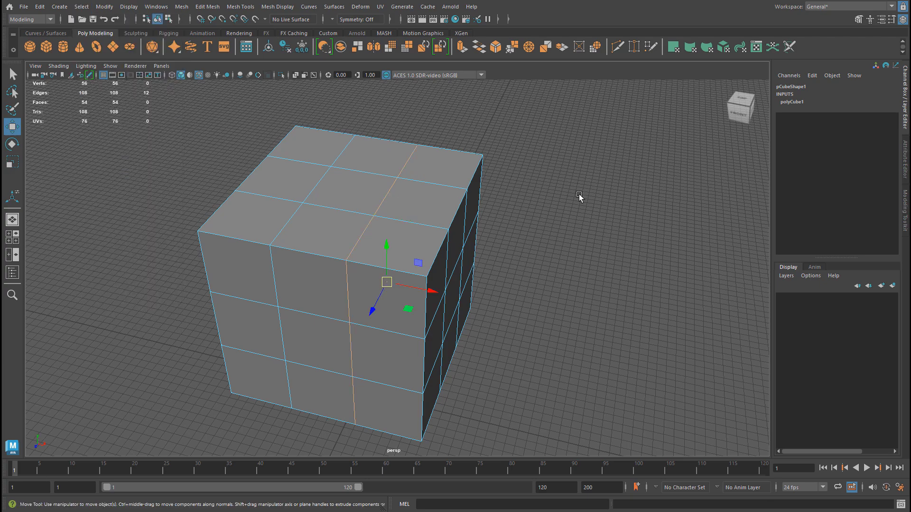
Delete the 12-edge loop, merging the cube down to 42 faces and 96 edges
click(569, 141)
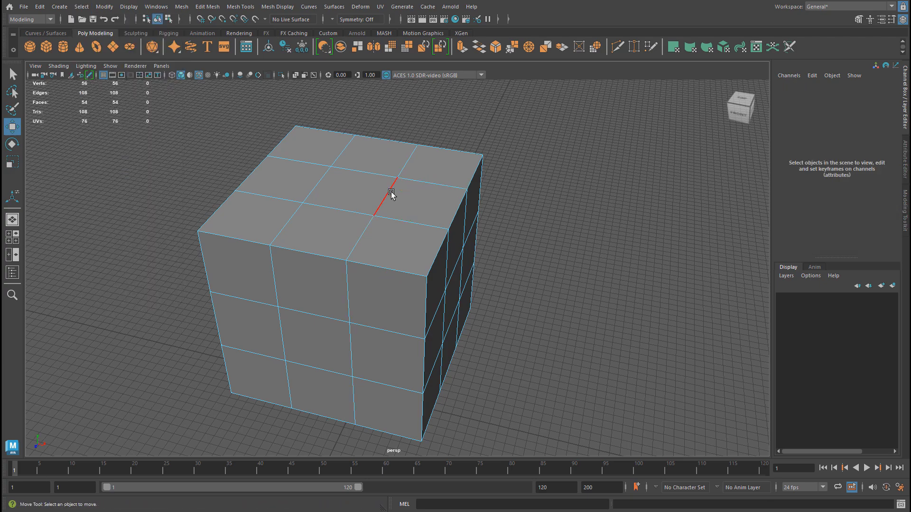
key(ctrl+z)
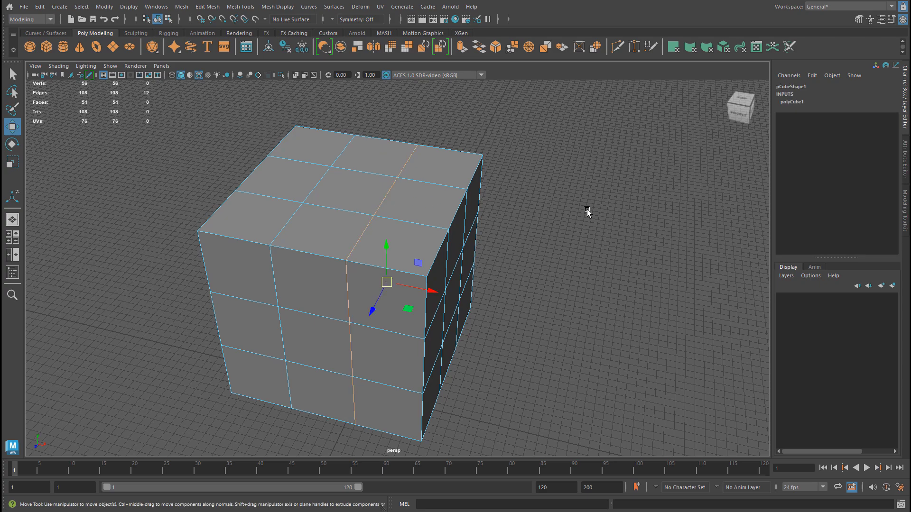
key(Delete)
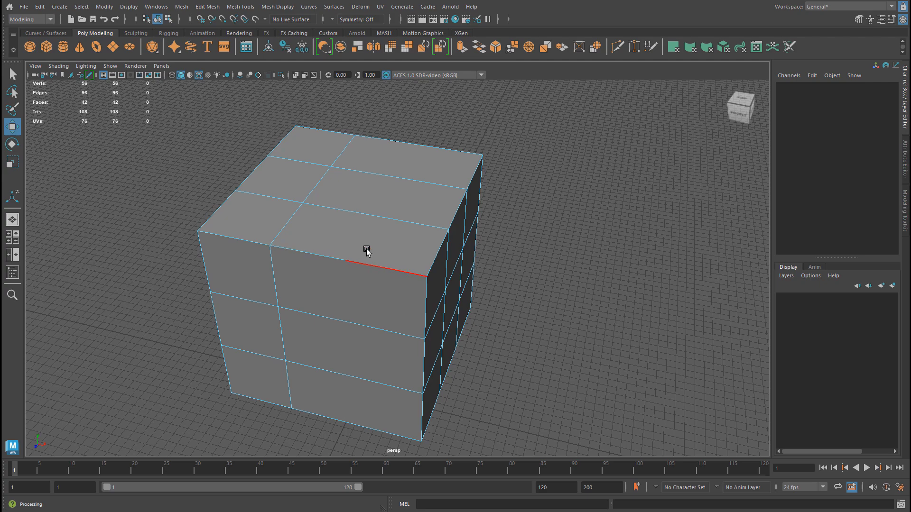
Put the cube into Vertex component mode from its right-click marking menu
right_drag(365, 249, 328, 250)
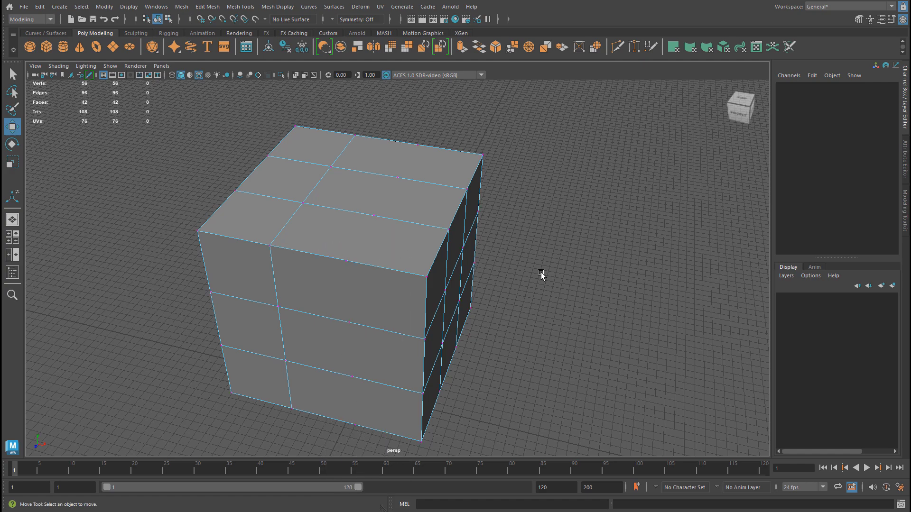